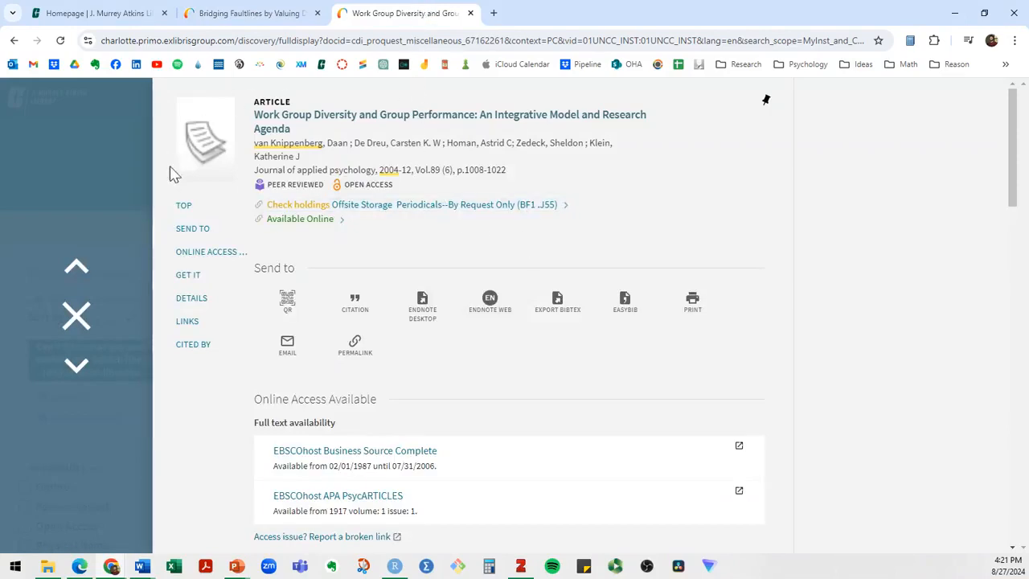
# Step: Return to the library search results and open the record for "Work Group Diversity and Group Performance: An Integrative Model and Research Agenda"
pyautogui.click(76, 315)
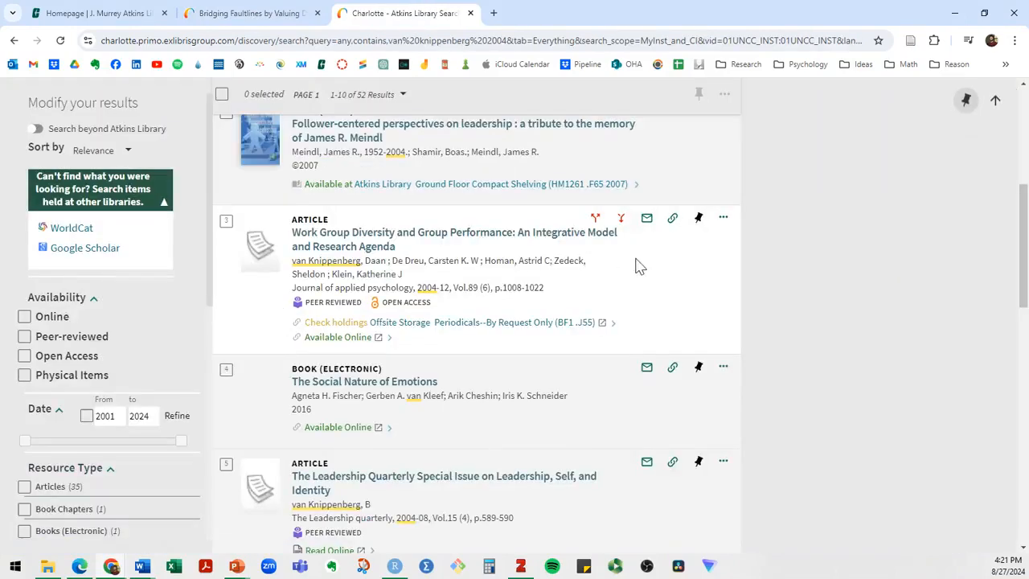
pyautogui.scroll(5, 610, 265)
pyautogui.scroll(-3, 383, 271)
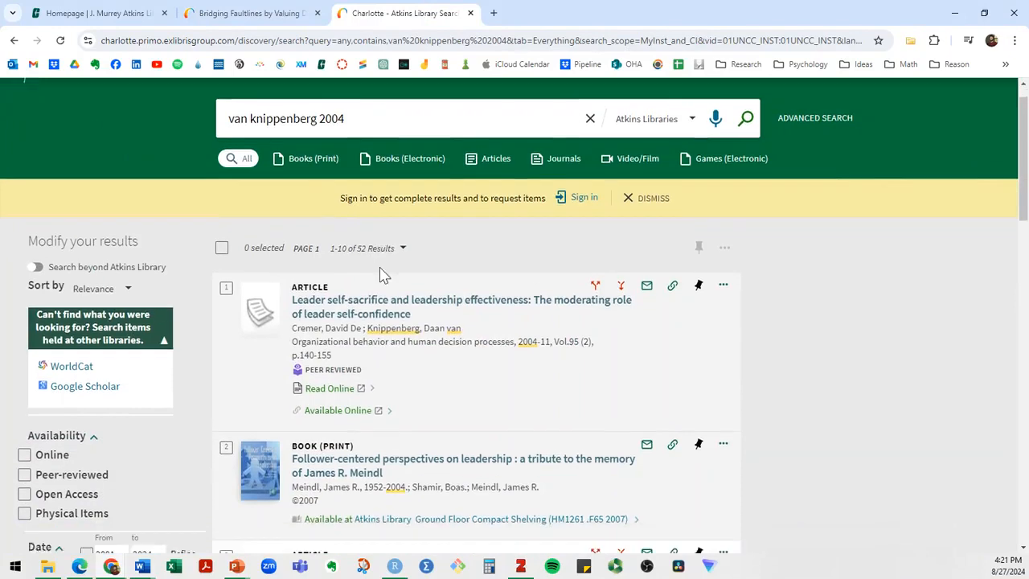
pyautogui.scroll(3, 426, 317)
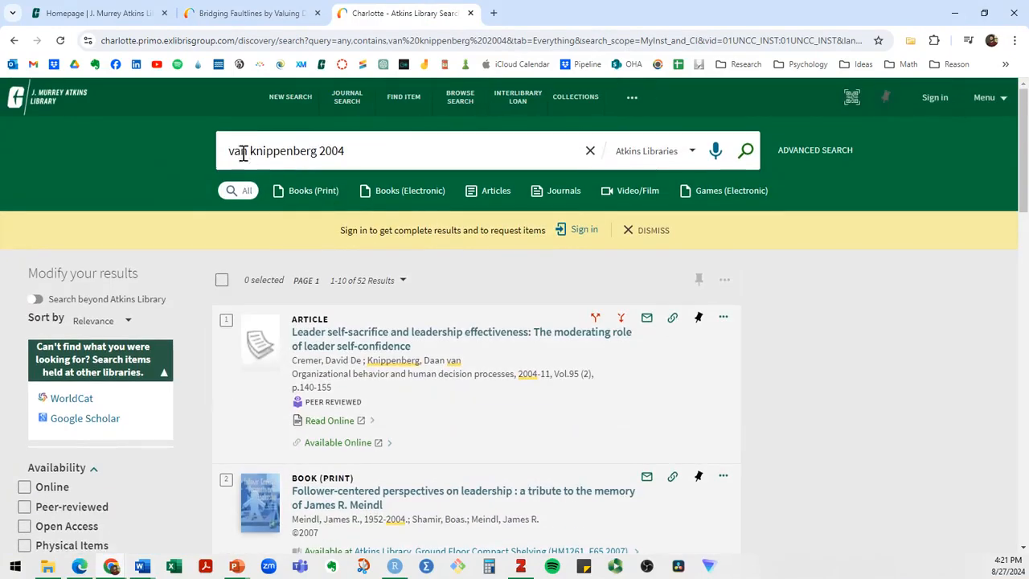
pyautogui.scroll(-4, 434, 309)
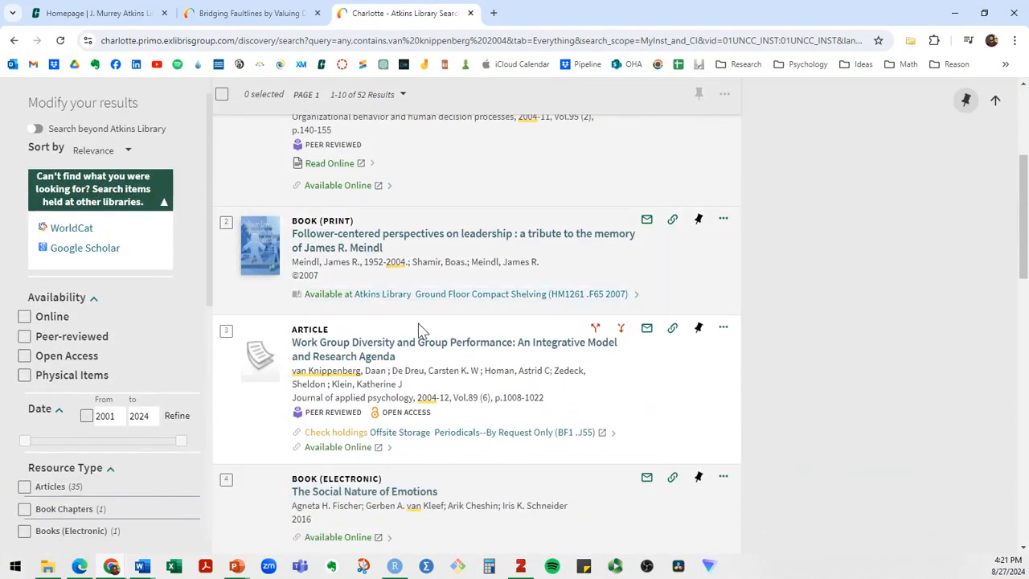
pyautogui.click(369, 357)
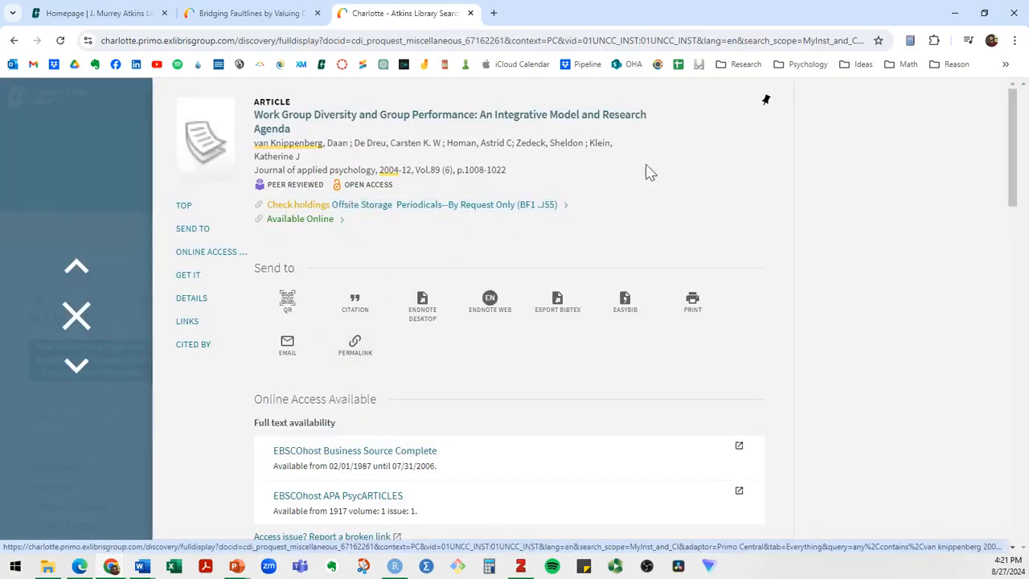
# Step: Save the article to My Library with the Zotero Connector and switch to Zotero to check the new item
pyautogui.click(913, 47)
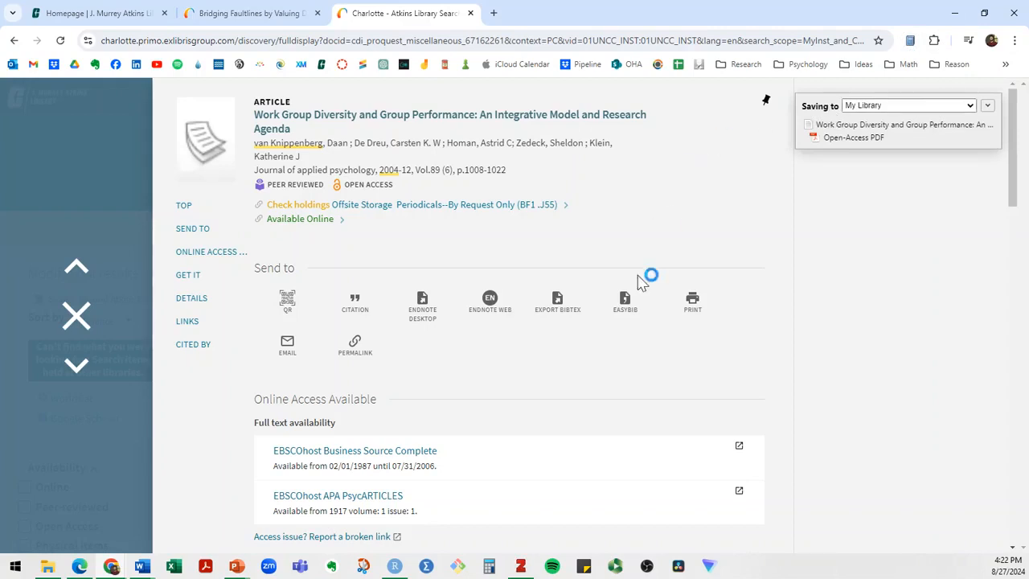
pyautogui.click(521, 566)
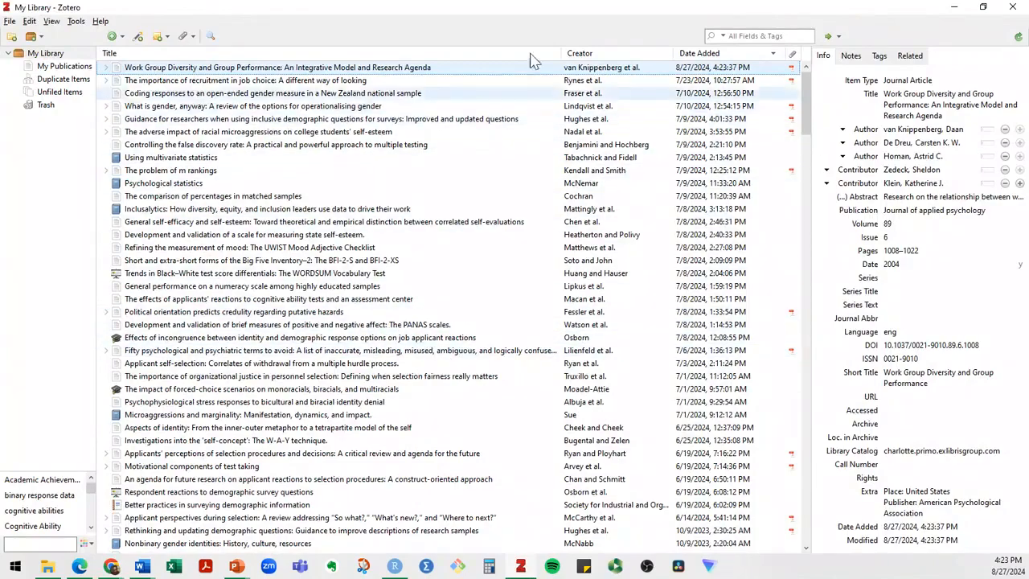
pyautogui.moveTo(806, 95)
pyautogui.mouseDown()
pyautogui.moveTo(798, 183)
pyautogui.moveTo(806, 88)
pyautogui.mouseUp()
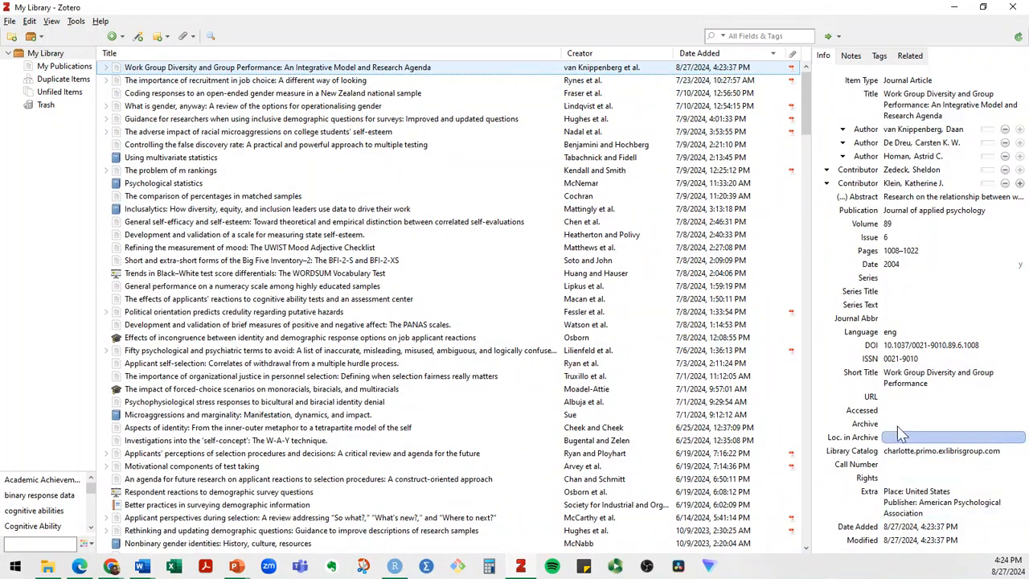
# Step: Change the new item's title to sentence case: "Work group diversity and group performance: An integrative model and research agenda"
pyautogui.click(957, 115)
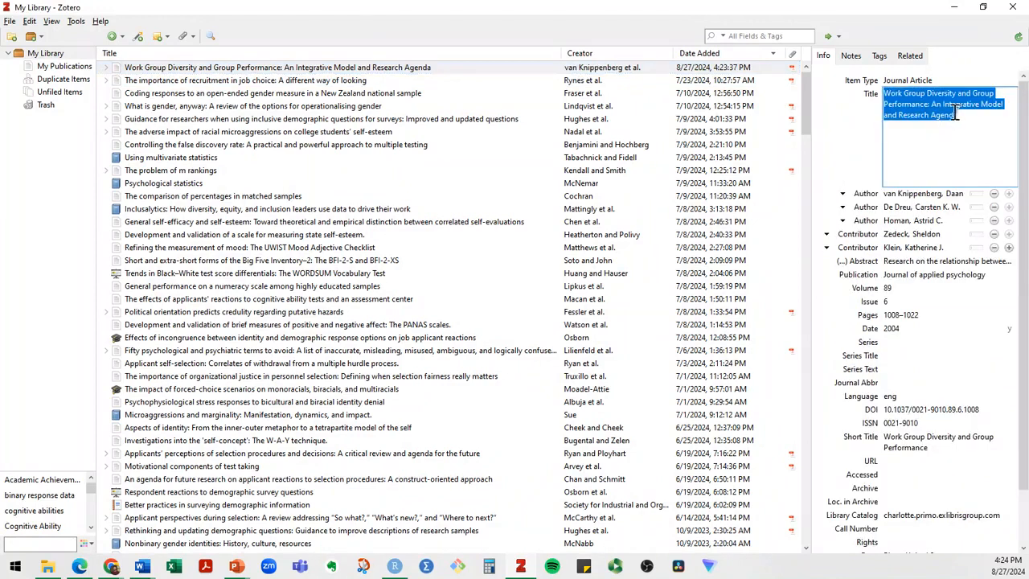
pyautogui.click(902, 117)
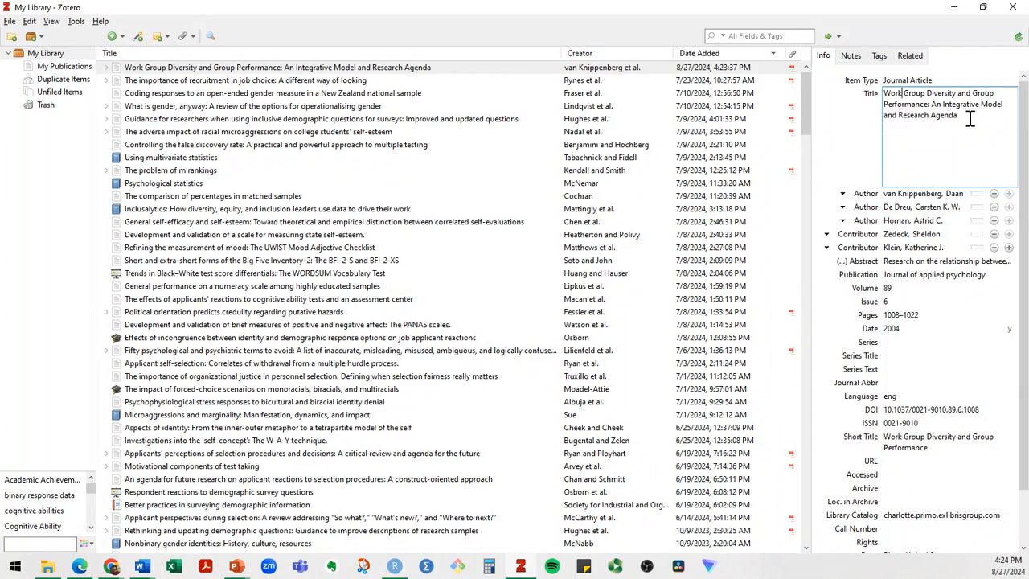
pyautogui.moveTo(970, 118); pyautogui.dragTo(881, 98)
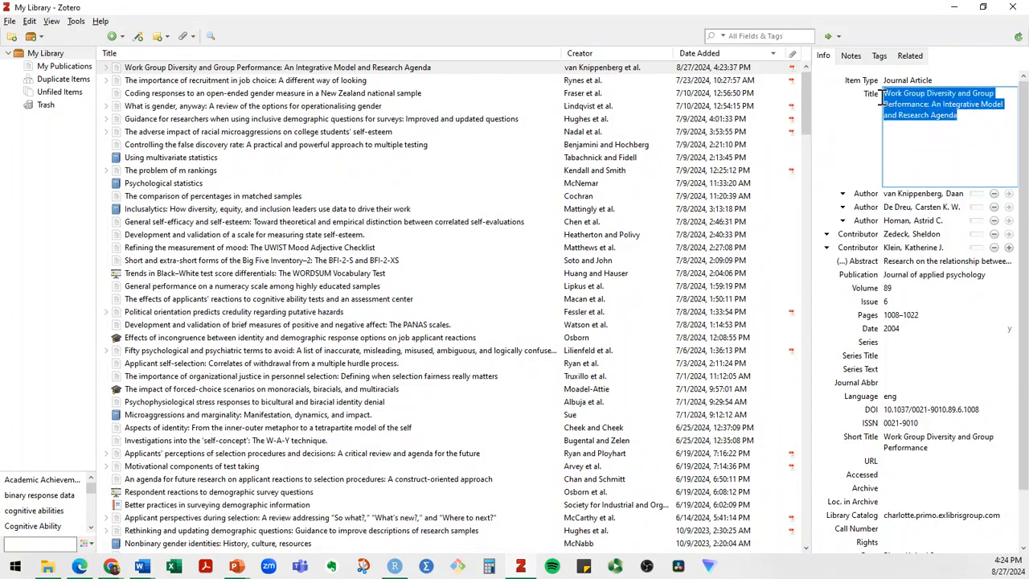
pyautogui.click(903, 97)
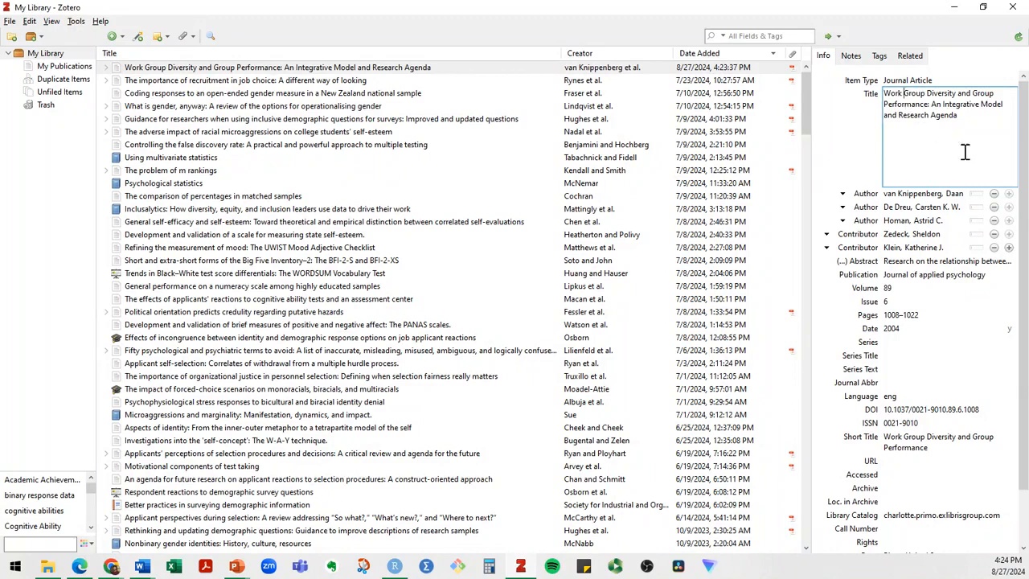
pyautogui.press('Delete')
pyautogui.write('g')
pyautogui.hotkey('ctrl', 'Right')
pyautogui.press('Delete')
pyautogui.write('d')
pyautogui.hotkey('ctrl', 'Right')
pyautogui.hotkey('ctrl', 'Right')
pyautogui.write('g')
pyautogui.hotkey('ctrl', 'Right')
pyautogui.press('Delete')
pyautogui.write('p')
pyautogui.hotkey('ctrl', 'Right')
pyautogui.hotkey('ctrl', 'Right')
pyautogui.press('Delete')
pyautogui.write('i')
pyautogui.press('Delete')
pyautogui.write('m')
pyautogui.press('Delete')
pyautogui.write('r')
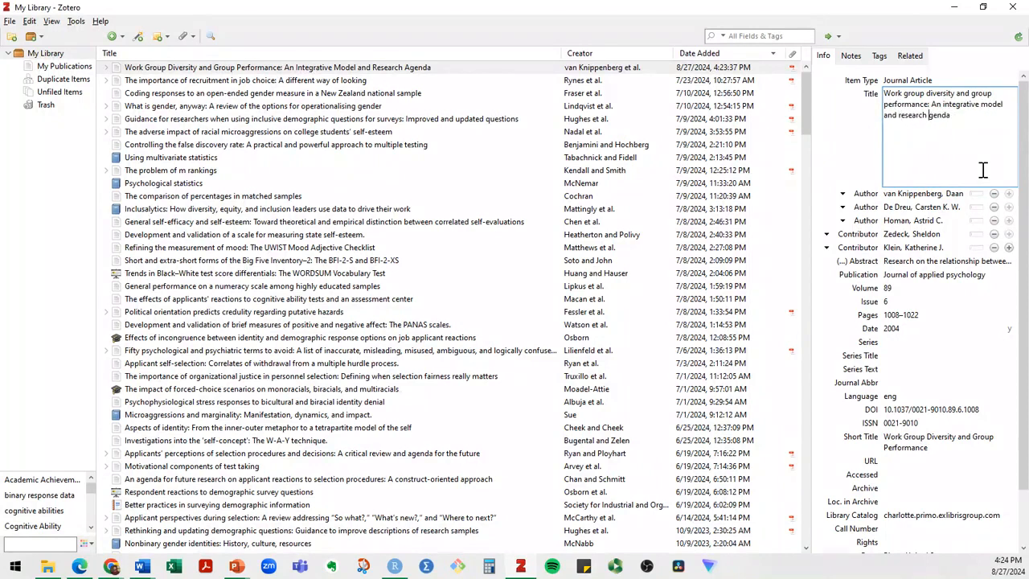
pyautogui.write('a')
pyautogui.press('Return')
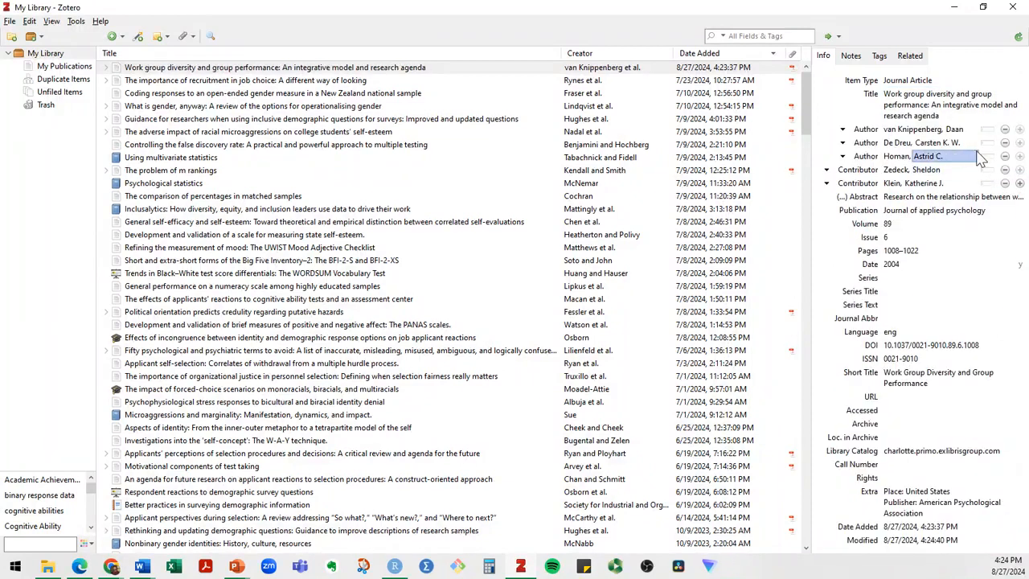
pyautogui.click(929, 116)
pyautogui.press('Escape')
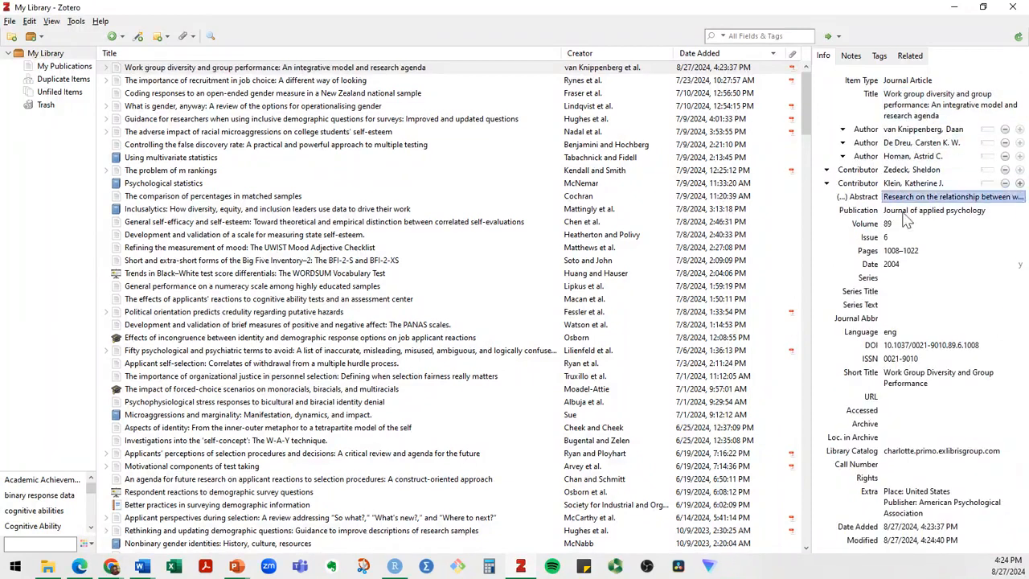
# Step: Check the Zotero Demonstration slide in the PowerPoint slide show for the import task, and return to Zotero
pyautogui.click(900, 225)
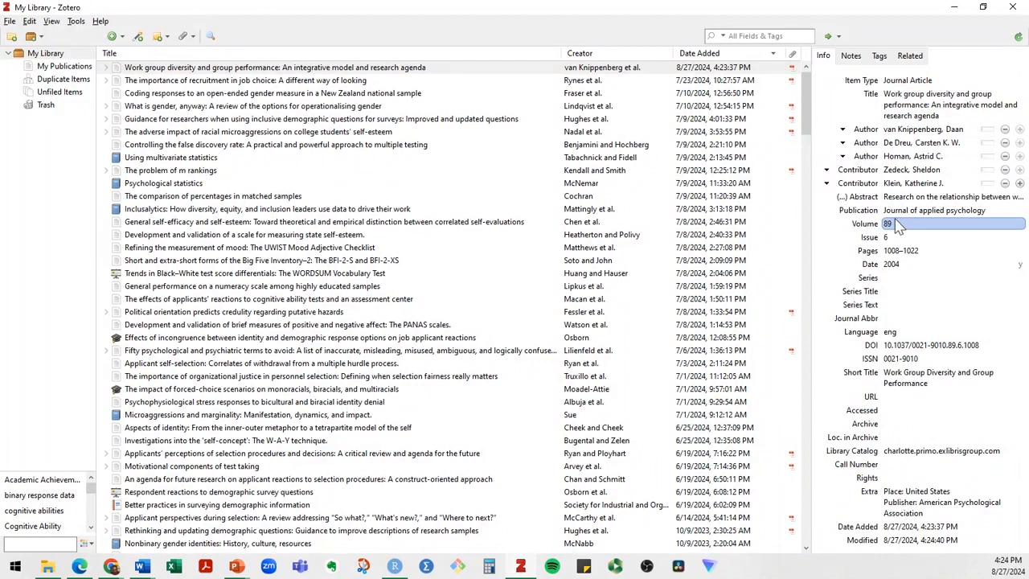
pyautogui.click(238, 568)
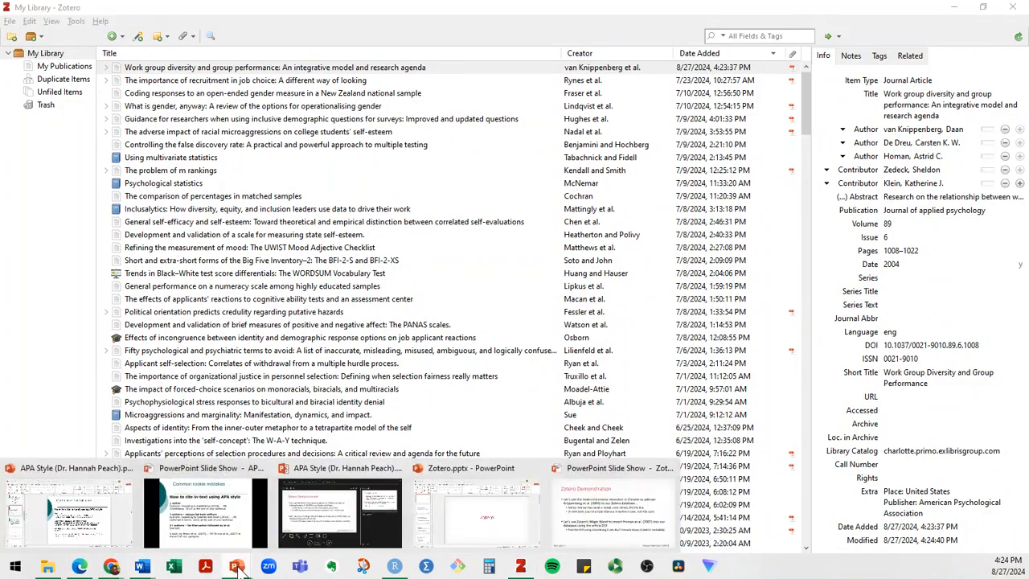
pyautogui.click(625, 530)
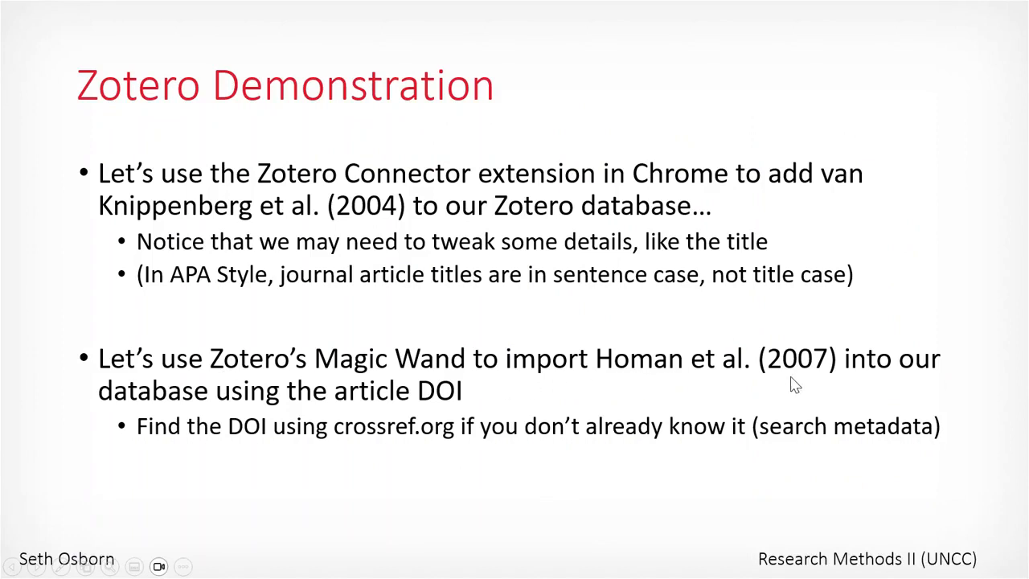
pyautogui.hotkey('alt', 'Tab')
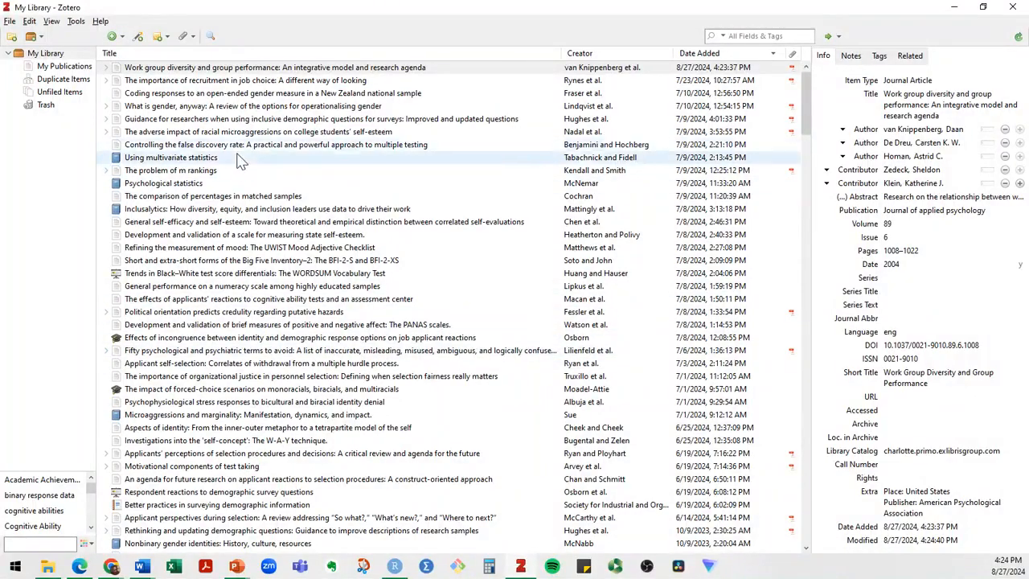
# Step: Open Zotero's add-by-identifier prompt, and switch to Chrome to view the library record for "Bridging Faultlines by Valuing Diversity"
pyautogui.click(141, 39)
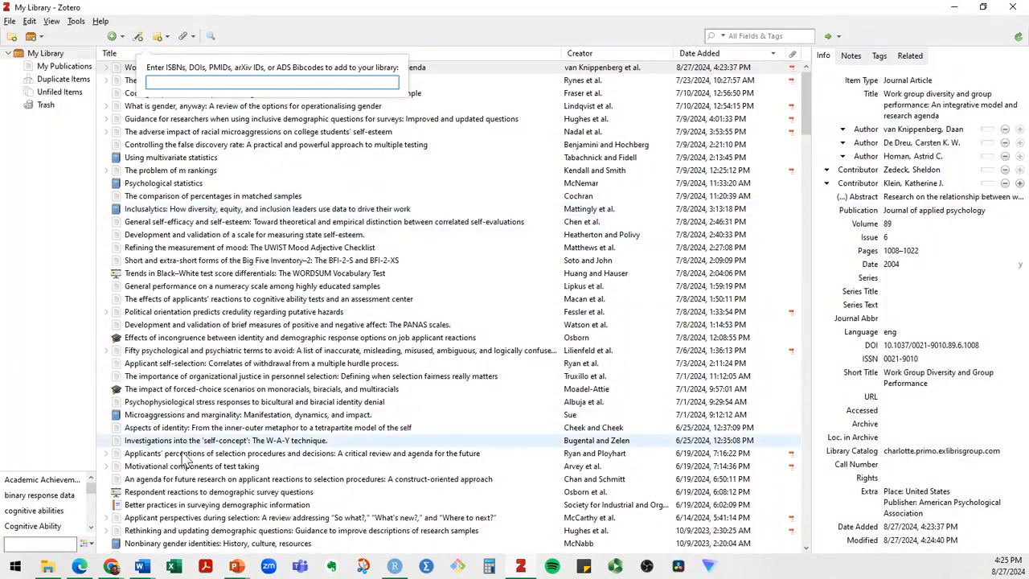
pyautogui.click(112, 568)
pyautogui.click(486, 507)
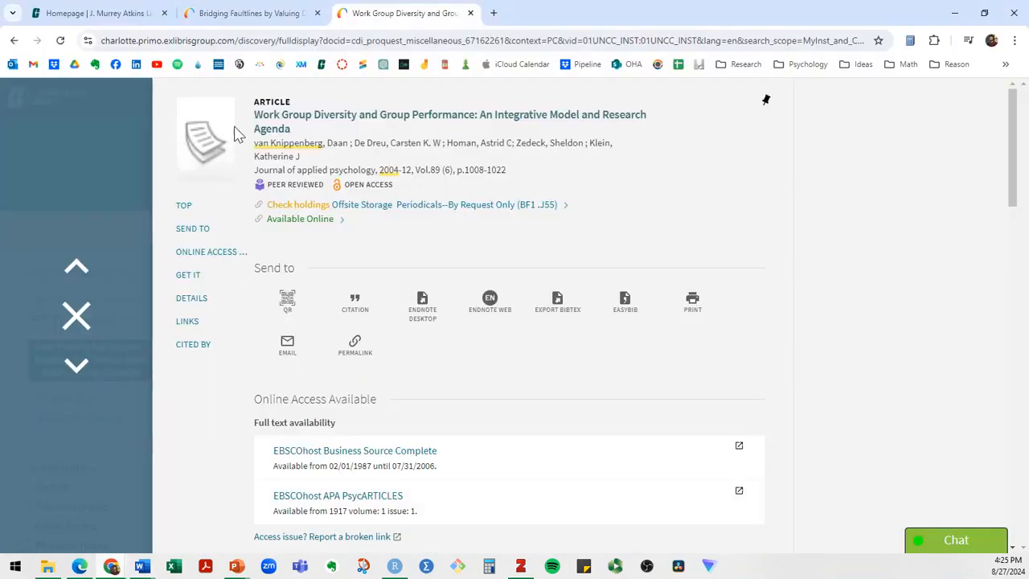
pyautogui.click(267, 10)
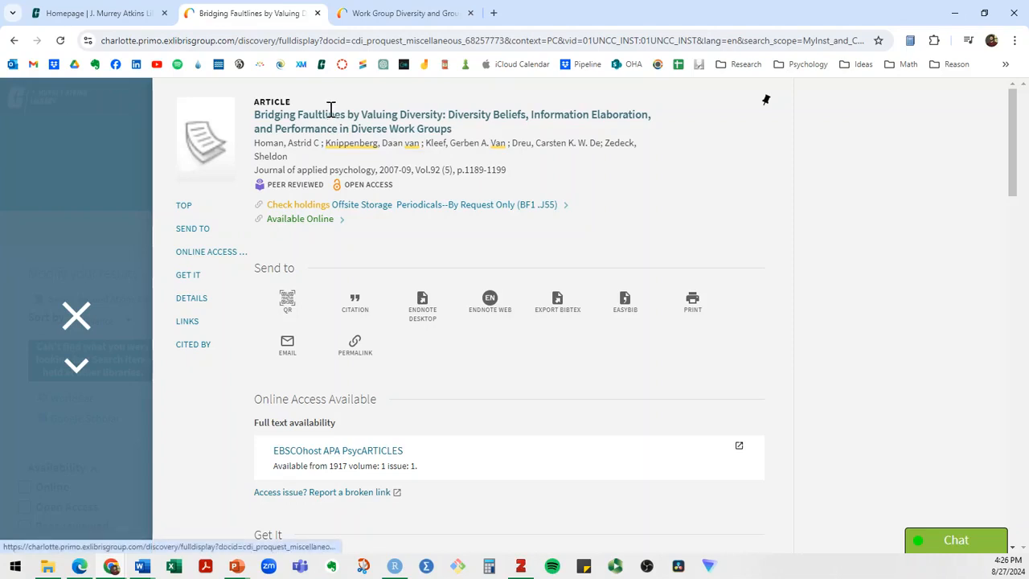
# Step: Open crossref.org and search its metadata for "bridging faultlines valuing diversity" plus the first author's surname and 2007
pyautogui.click(366, 68)
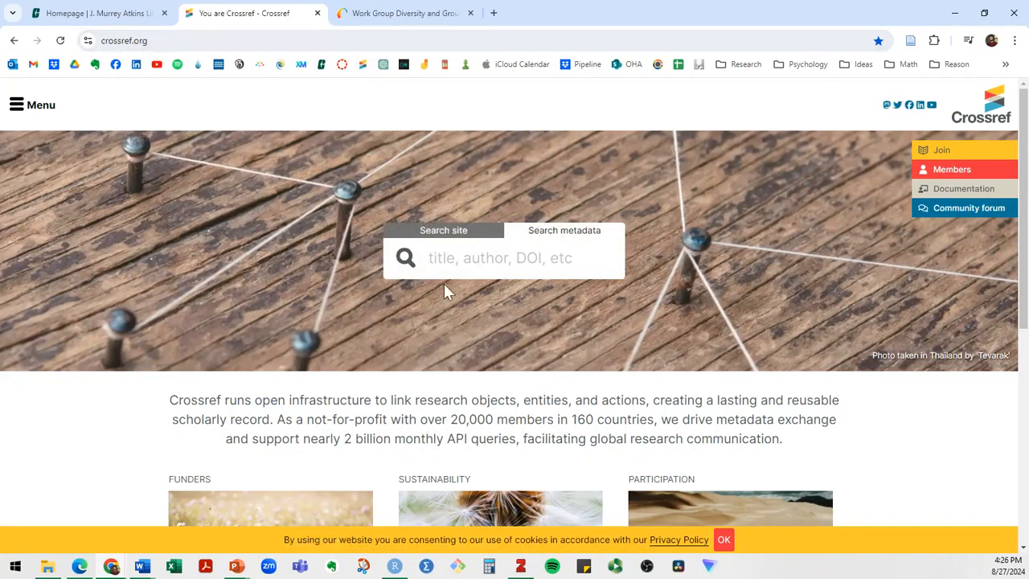
pyautogui.click(445, 234)
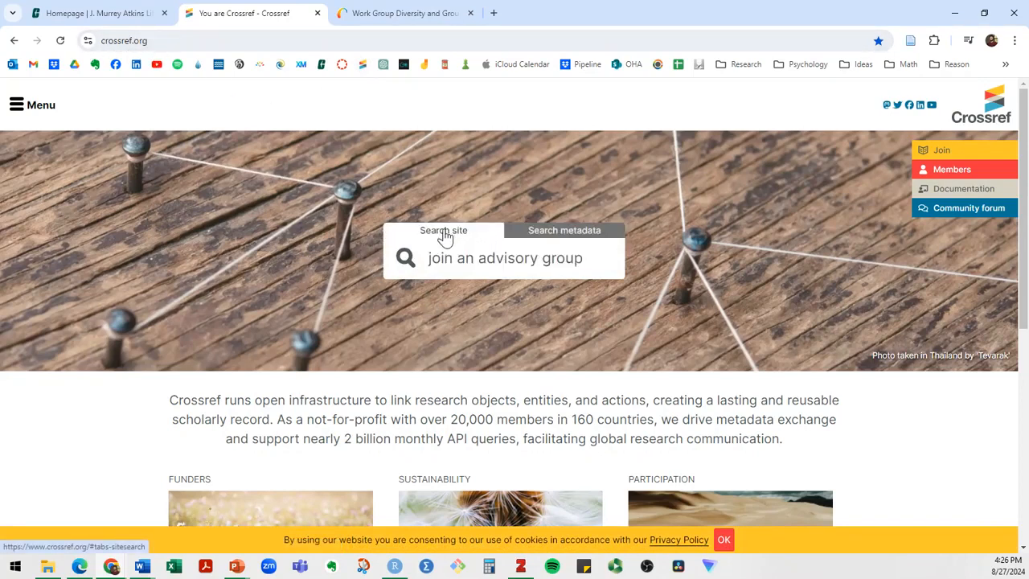
pyautogui.click(568, 236)
pyautogui.click(540, 254)
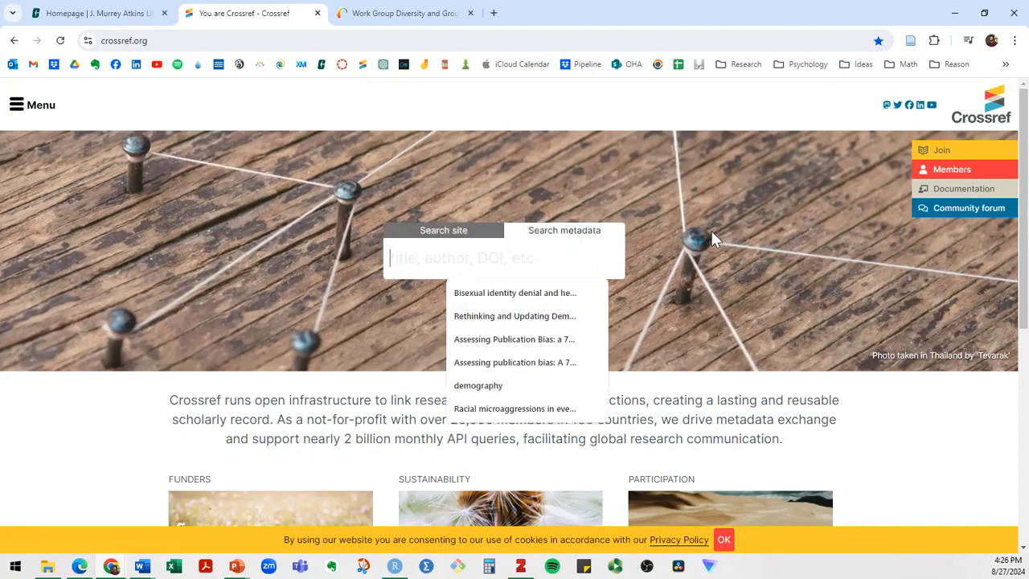
pyautogui.write('brding')
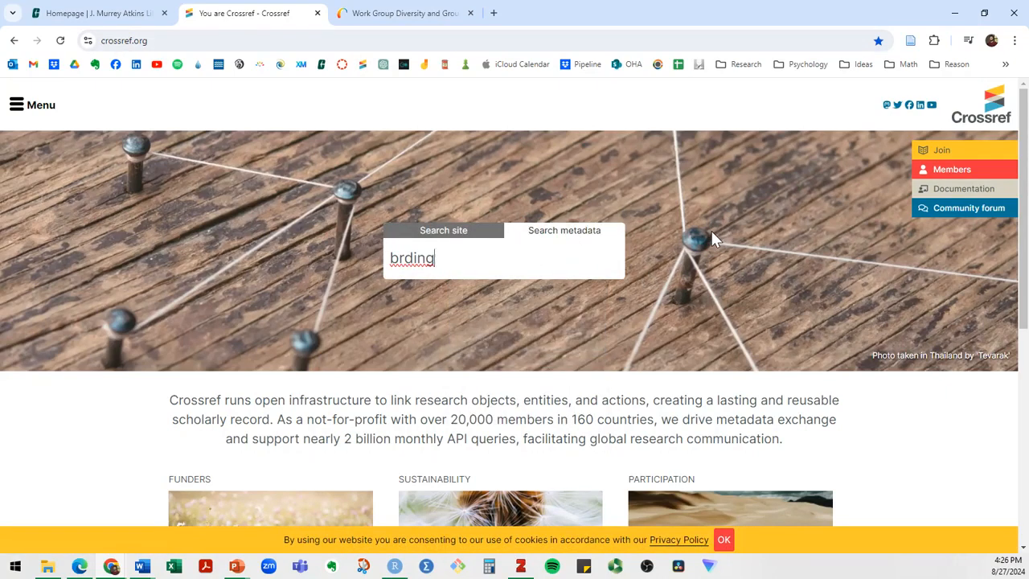
pyautogui.press('BackSpace')
pyautogui.write('idging faultlines valuing diversity ho')
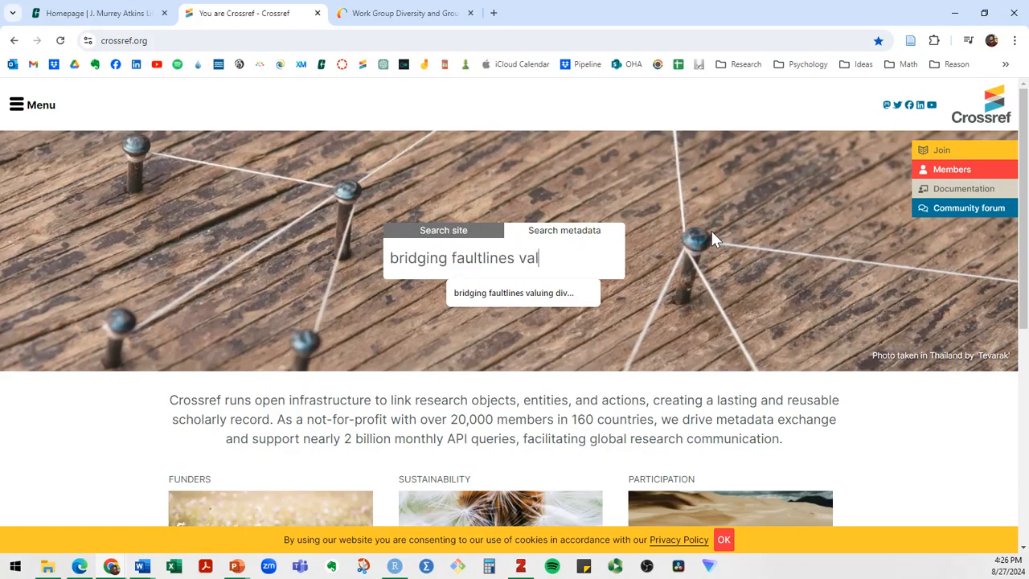
pyautogui.write('man 2007')
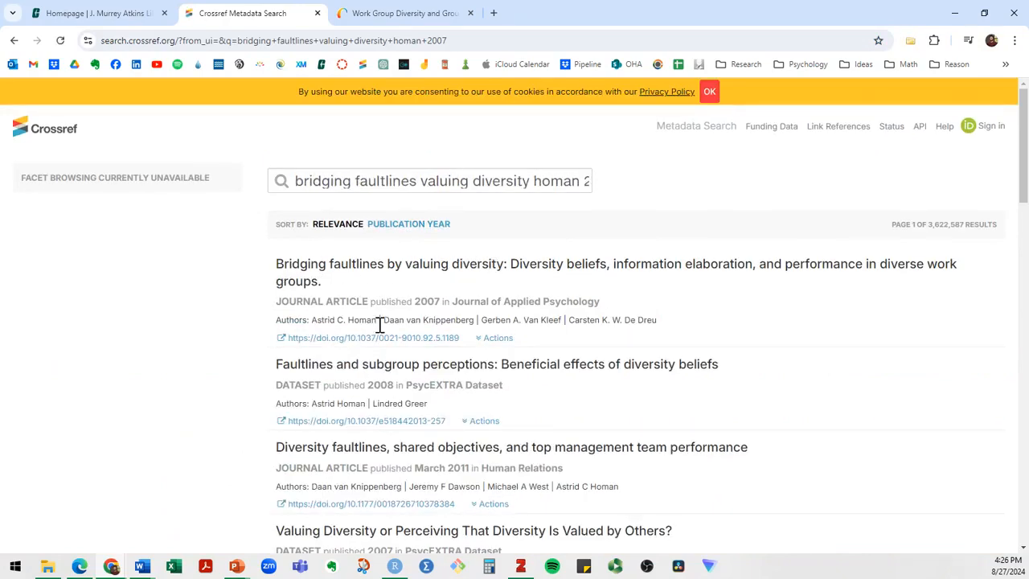
pyautogui.rightClick(308, 346)
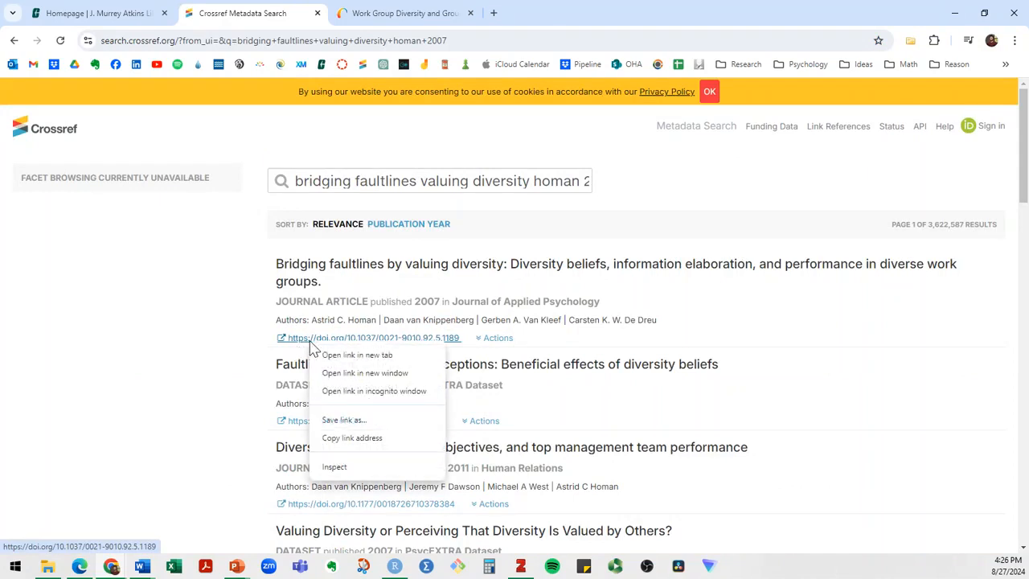
pyautogui.click(347, 438)
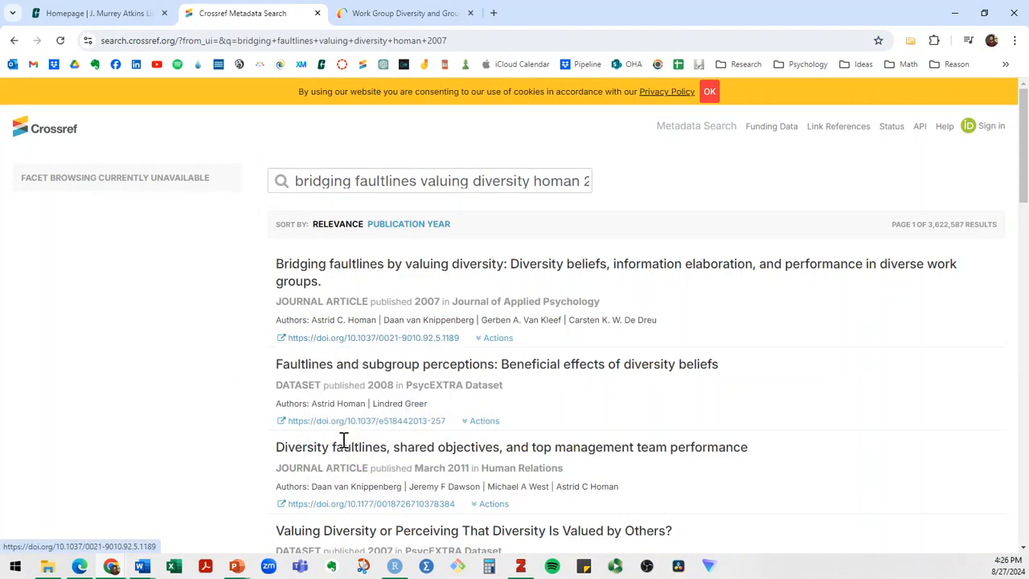
pyautogui.click(519, 565)
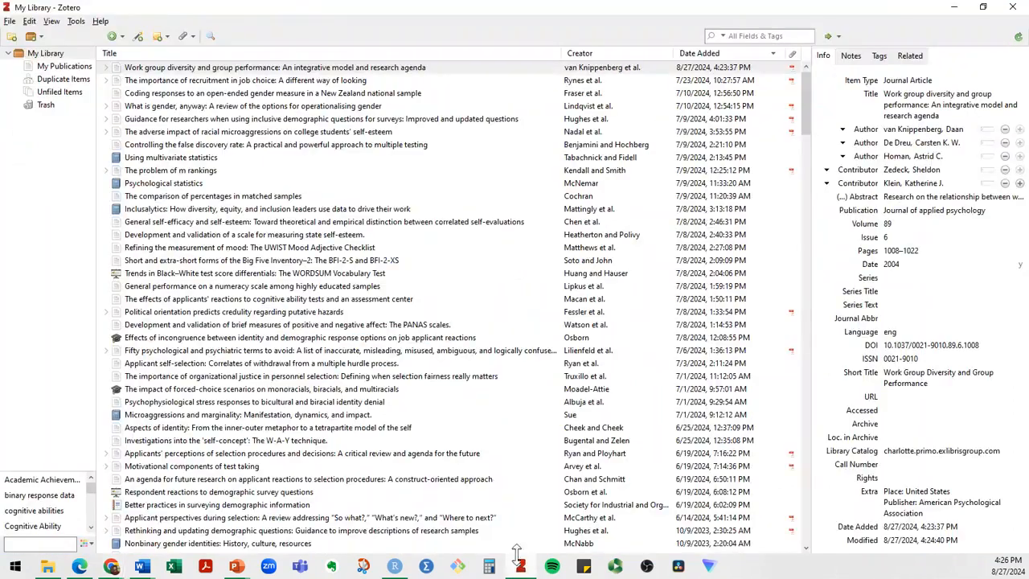
pyautogui.click(138, 38)
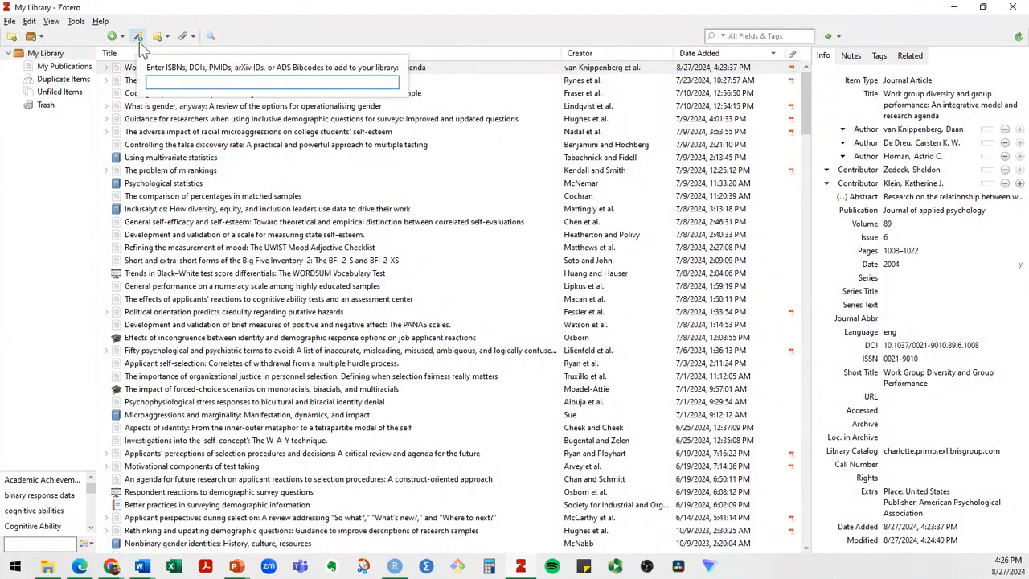
pyautogui.hotkey('ctrl', 'v')
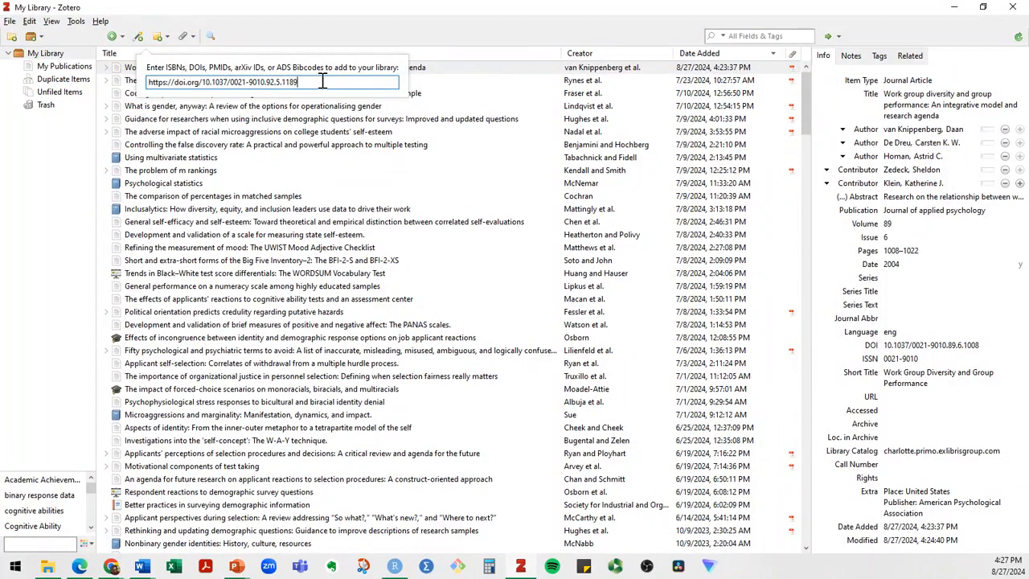
pyautogui.press('Return')
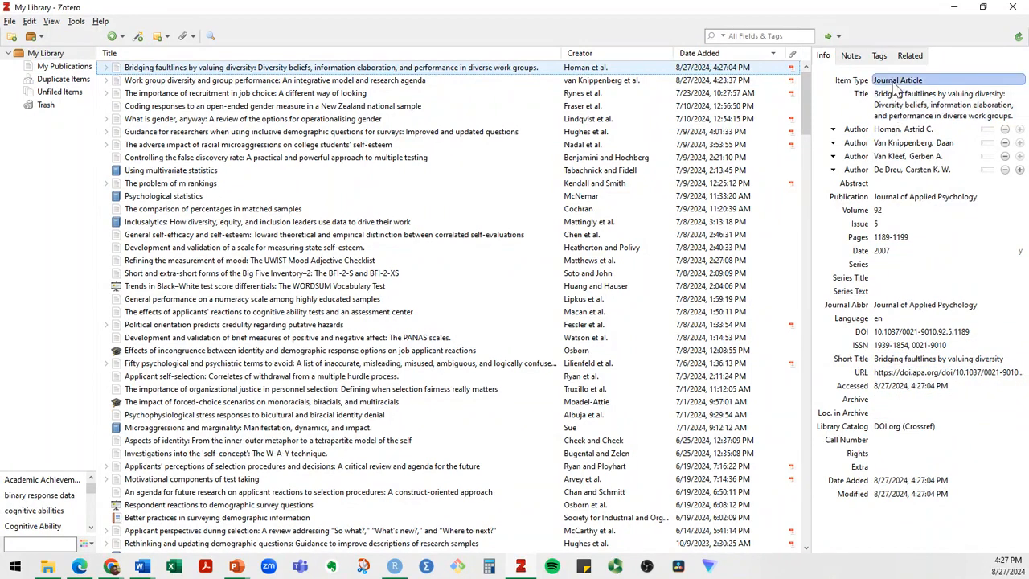
# Step: Switch back to the Zotero Demonstration slide in the PowerPoint slide show
pyautogui.click(238, 567)
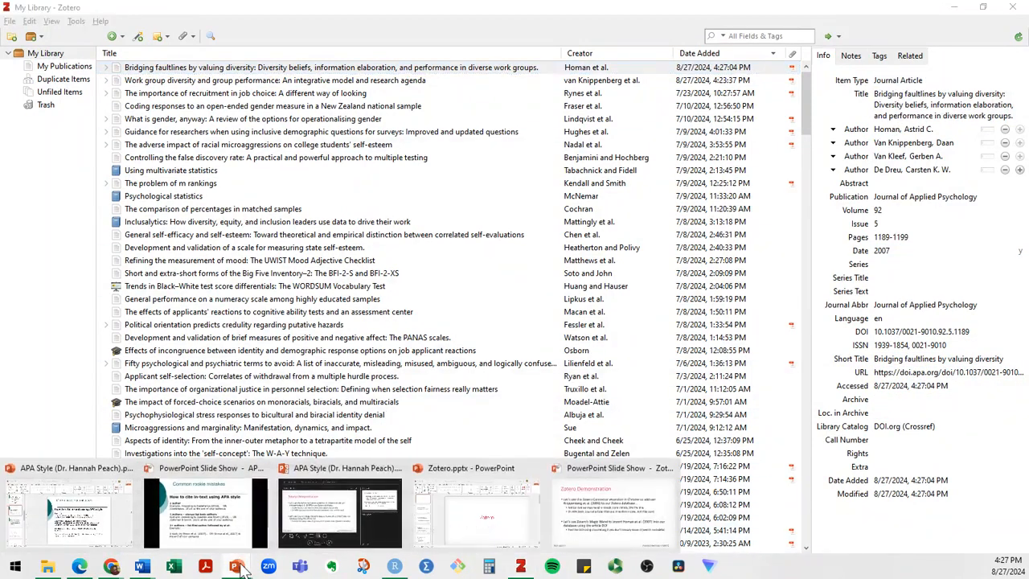
pyautogui.click(594, 520)
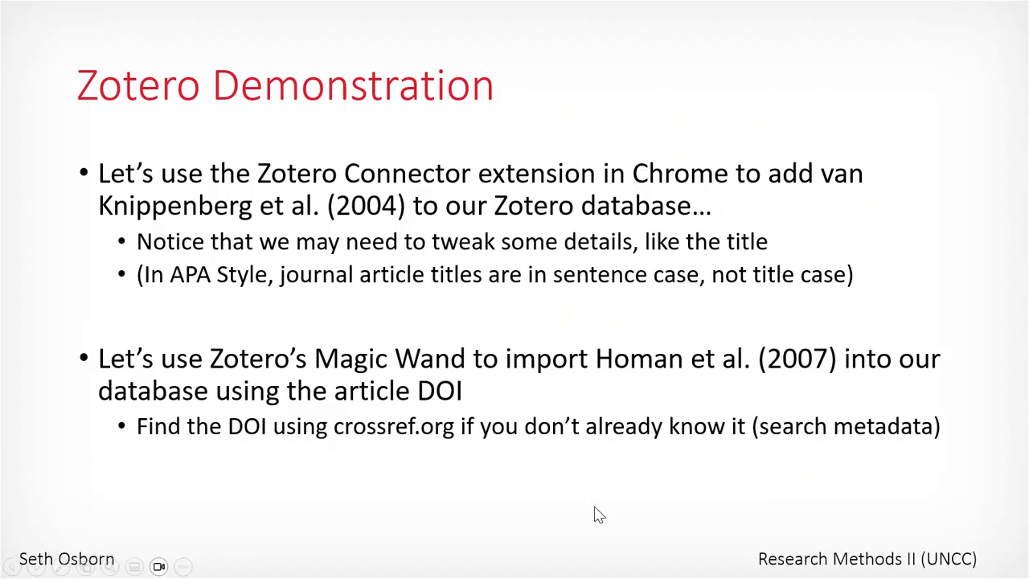